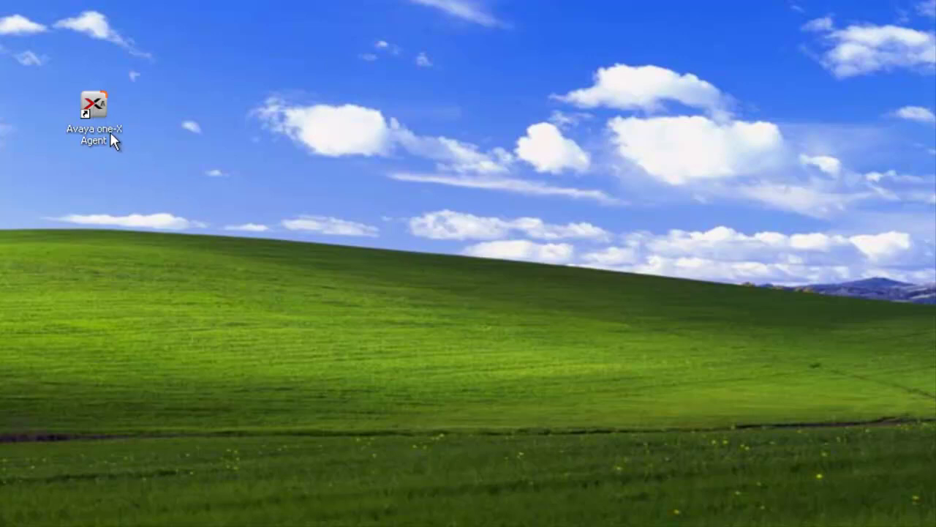
Launch Avaya one-X Agent, dismiss the welcome message and skip the login for now.
double_click(97, 109)
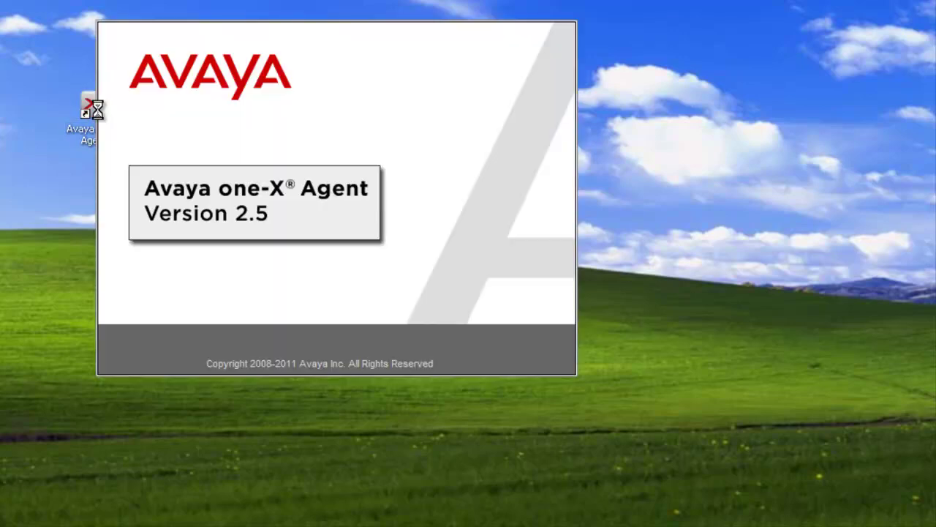
click(393, 267)
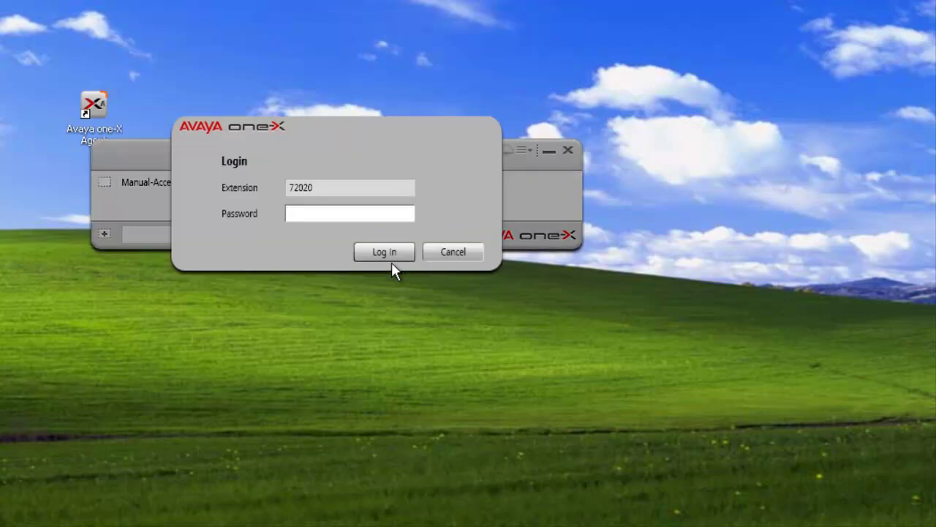
click(451, 252)
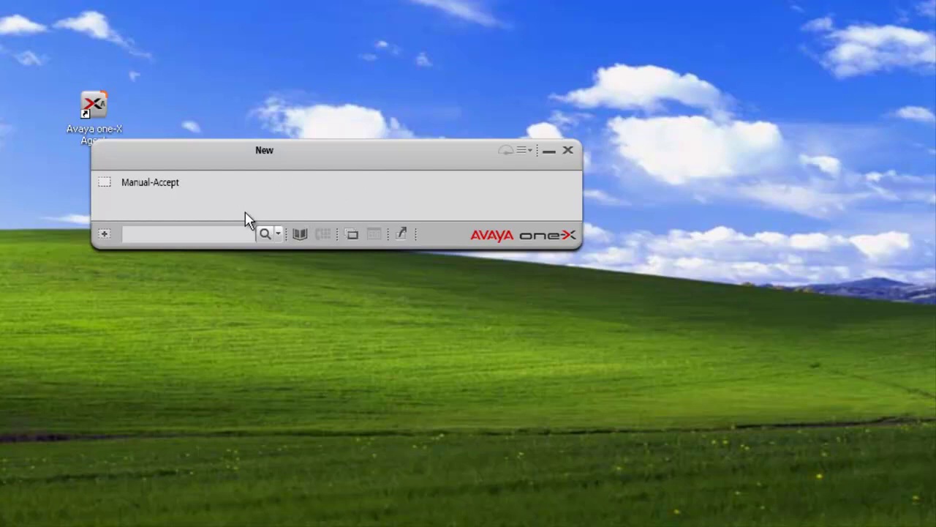
Open System Settings at the Phone Numbers page.
click(528, 153)
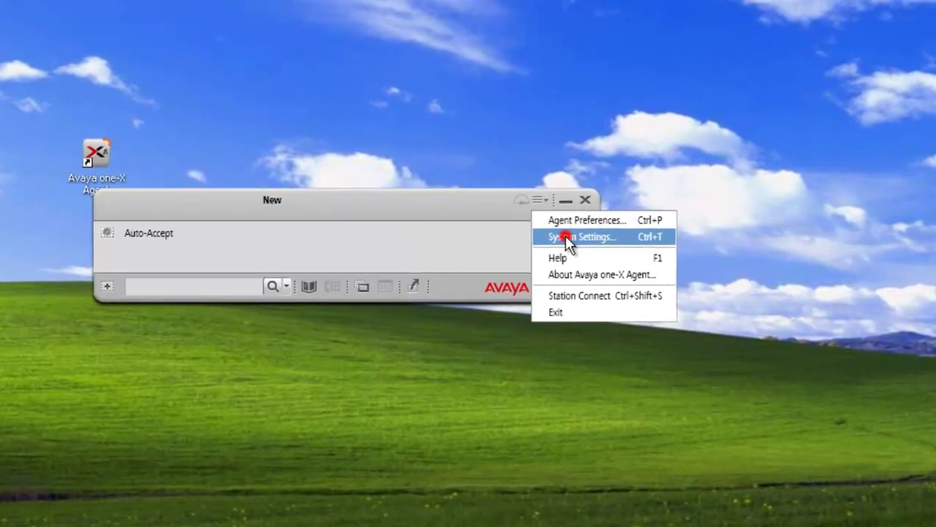
click(552, 187)
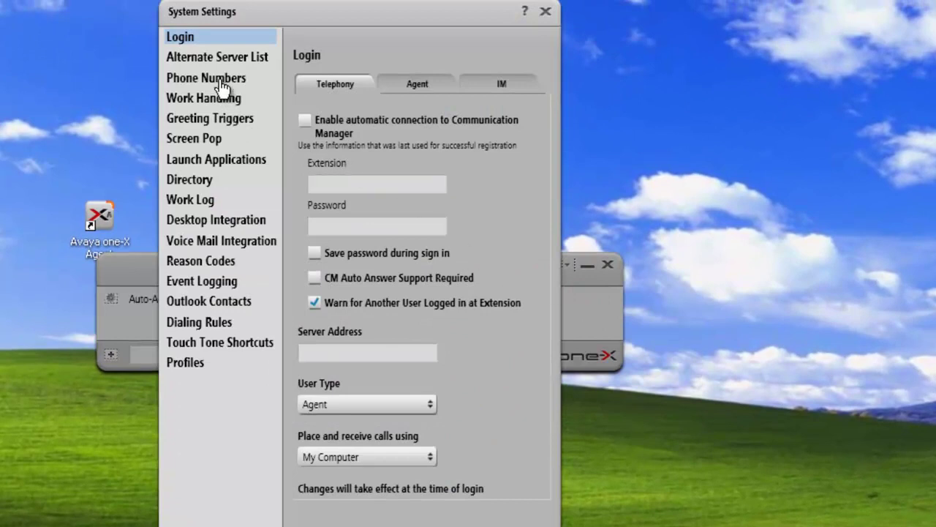
click(222, 82)
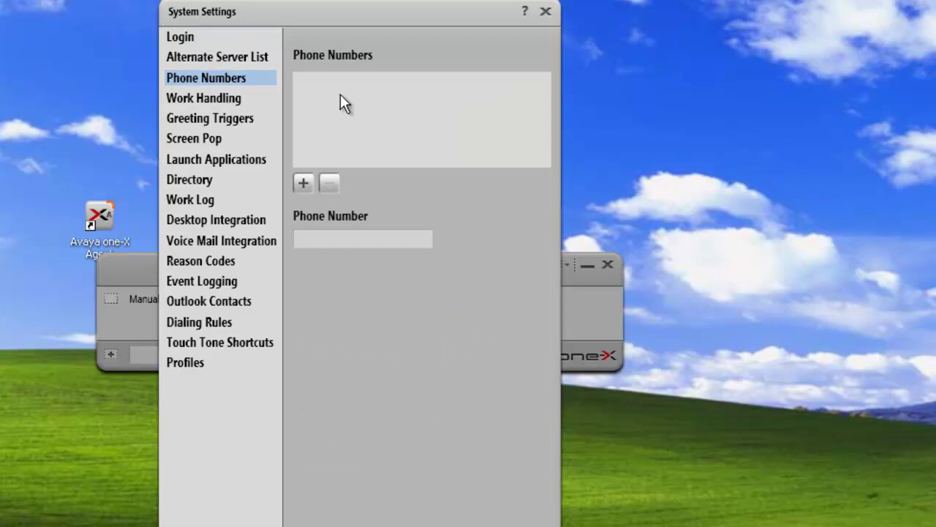
Add a phone number entry named after the contact, holding their external phone number.
click(303, 184)
click(300, 81)
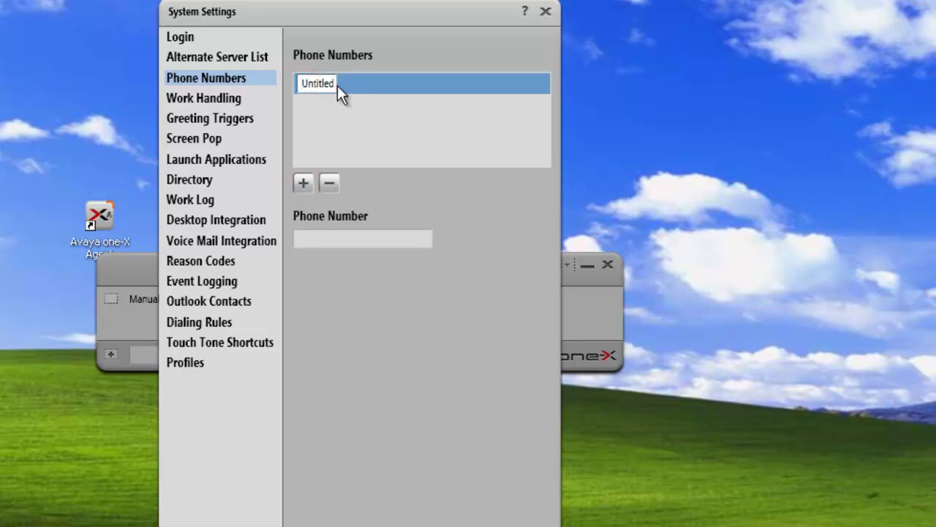
text(Kevin)
click(322, 239)
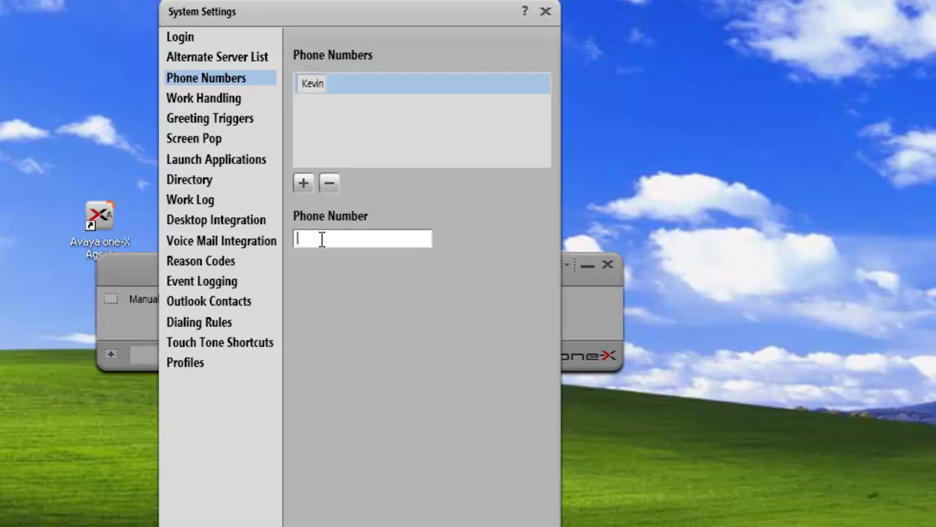
text(1403)
text(5555555)
Enter extension 72020, the account password and server 192.168.1.10, and enable the logged-in-user warning.
click(186, 40)
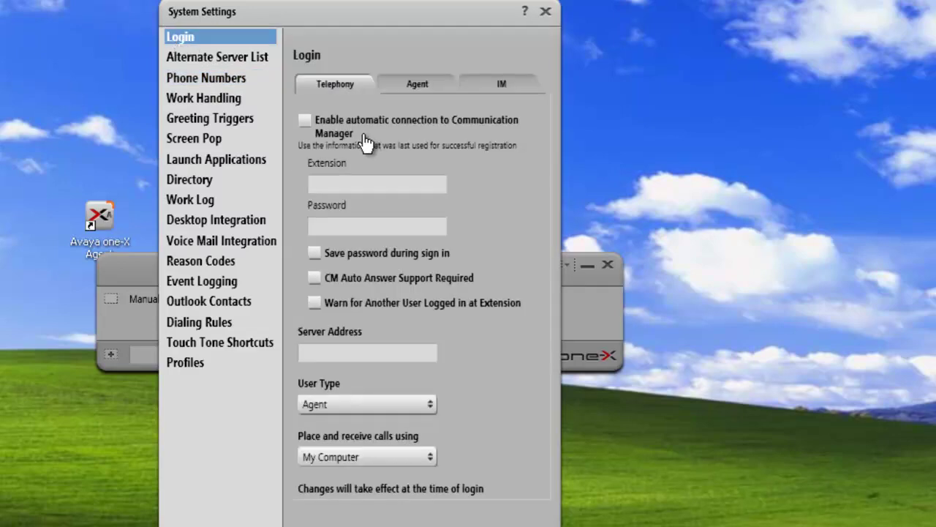
click(349, 183)
click(352, 184)
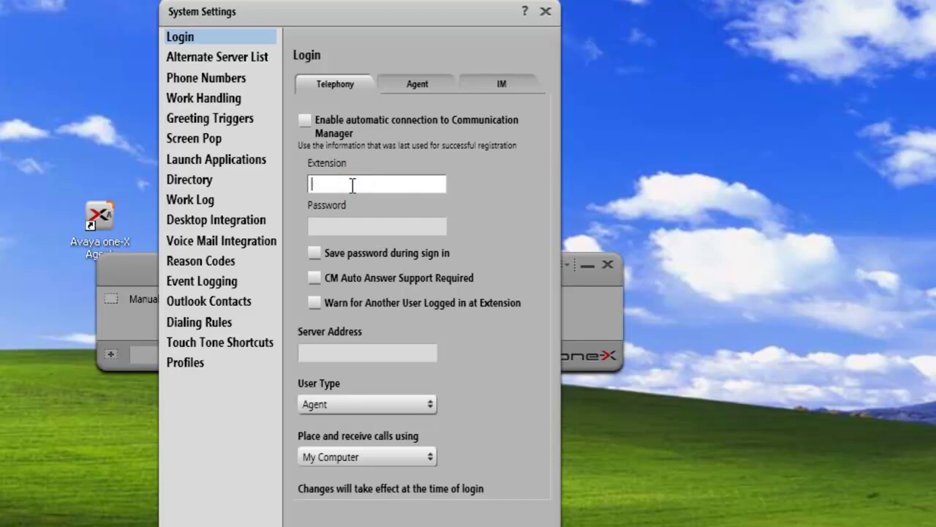
text(72020)
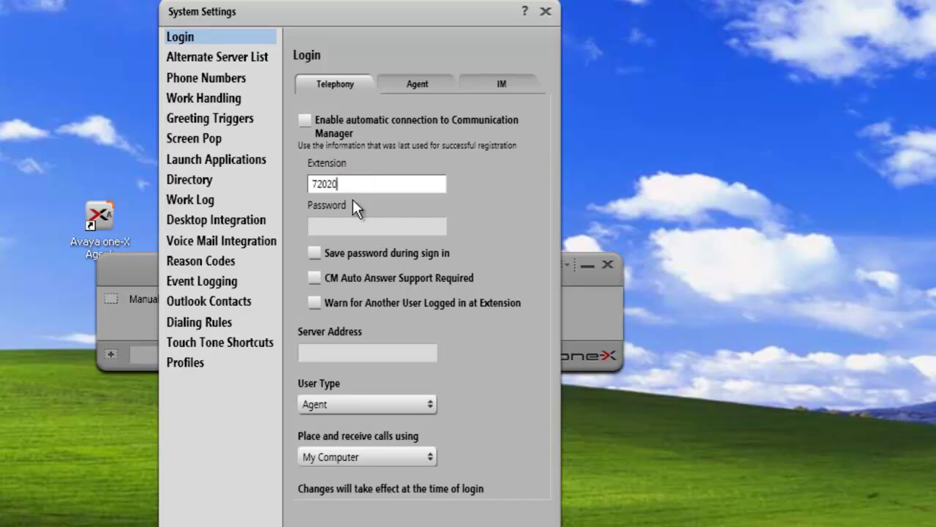
click(352, 225)
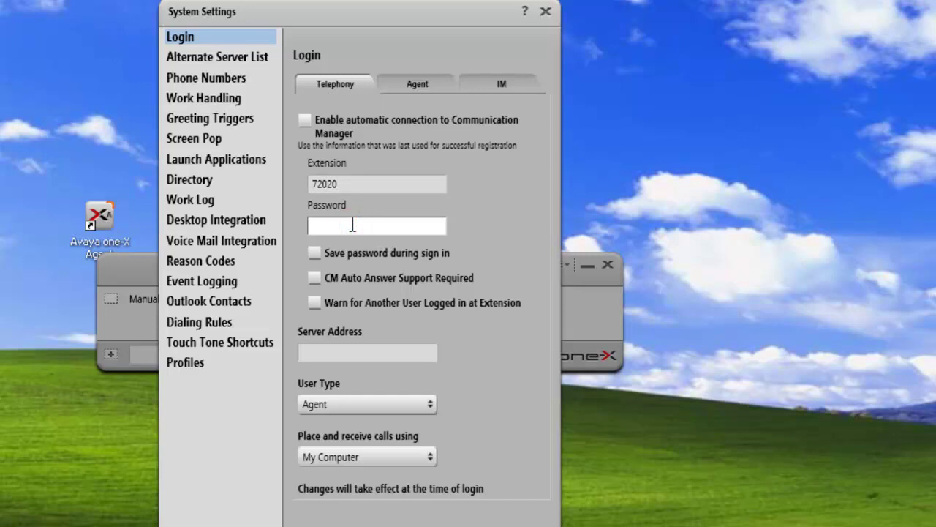
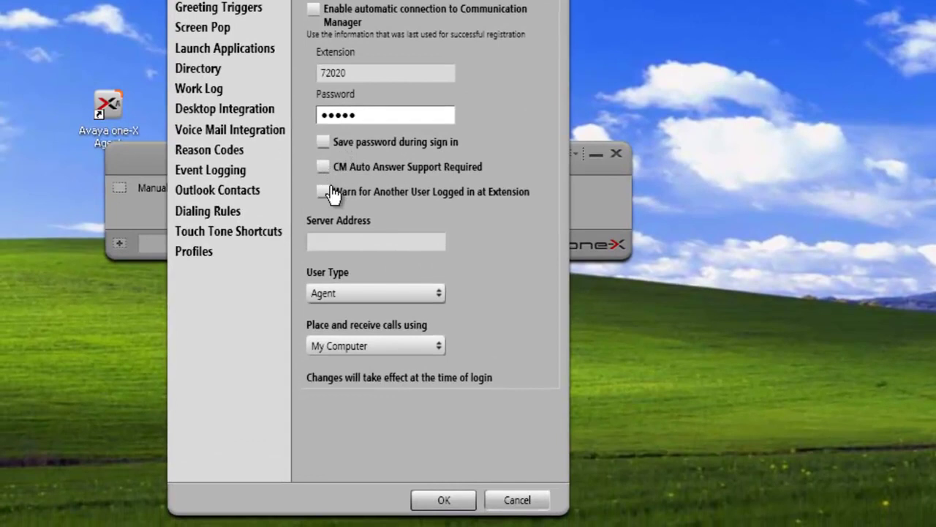
click(323, 192)
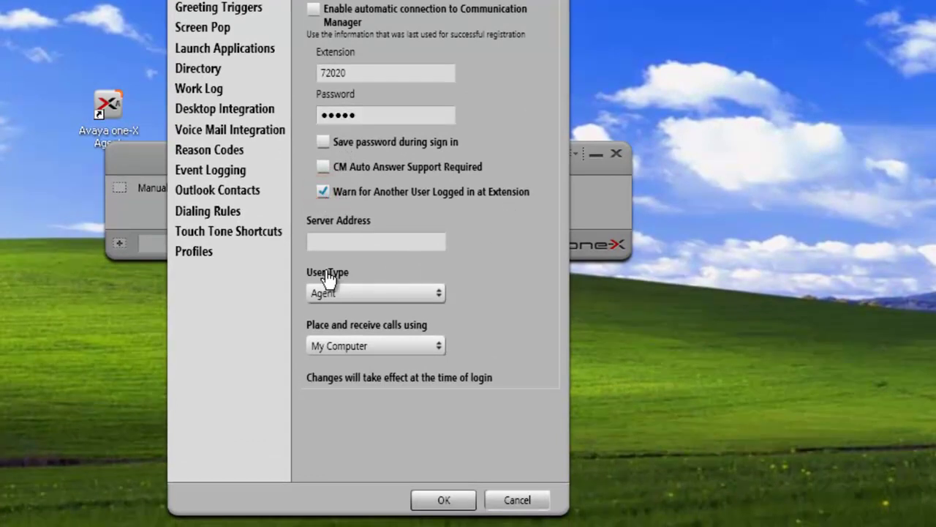
click(315, 241)
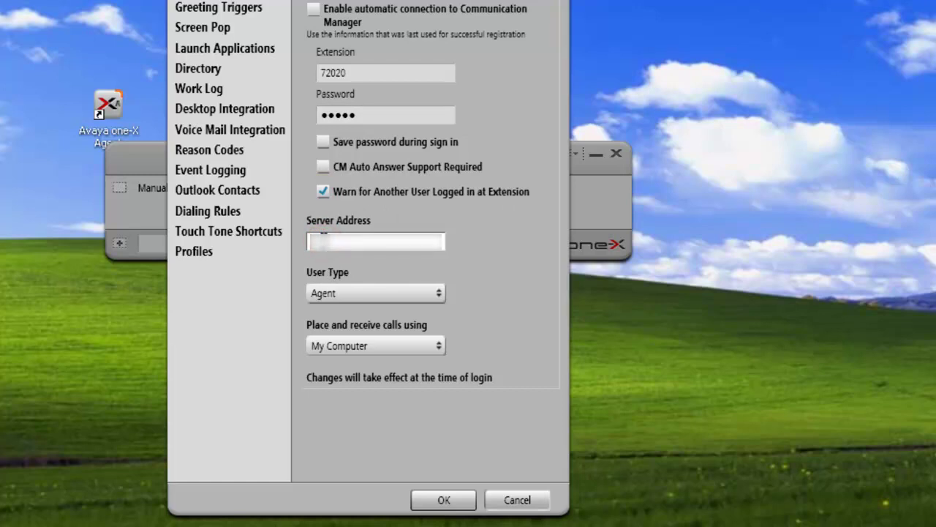
text(192.168.1.10)
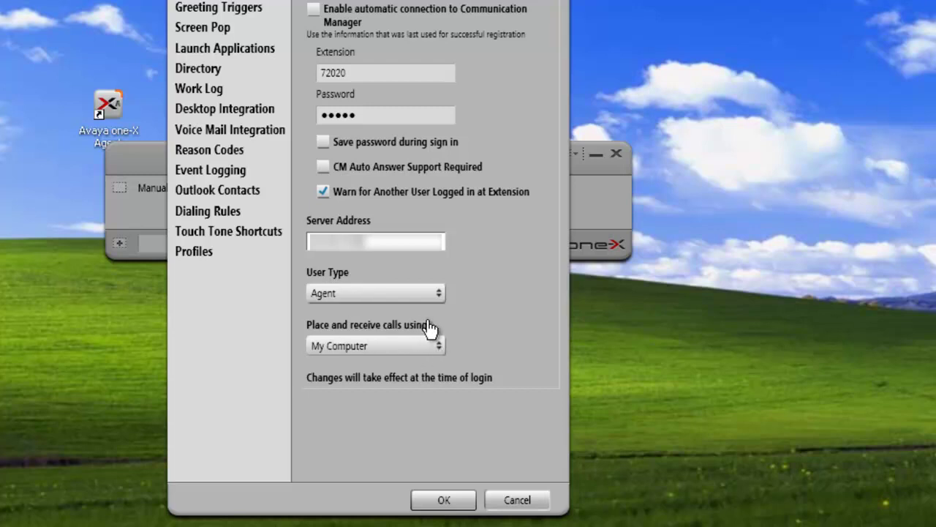
Place and receive calls via Other Phone, with Telephone at set to the saved entry.
click(439, 348)
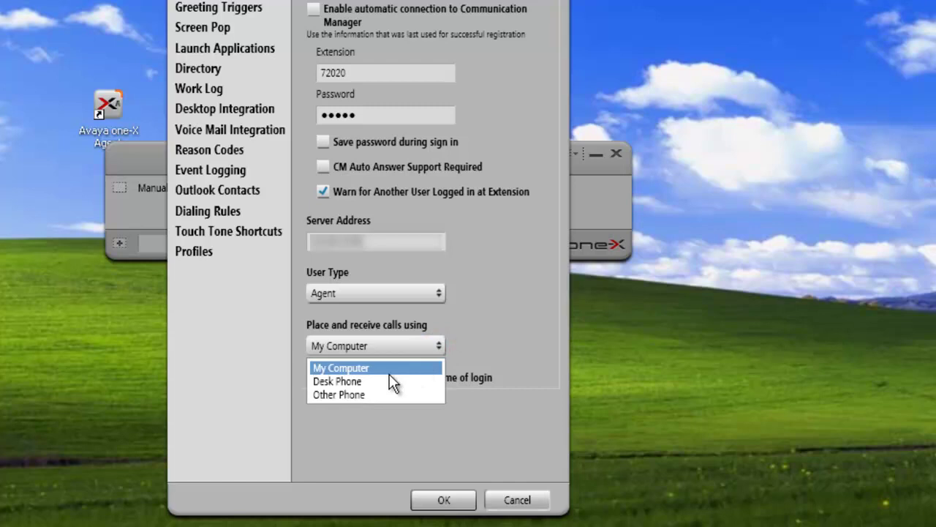
click(357, 395)
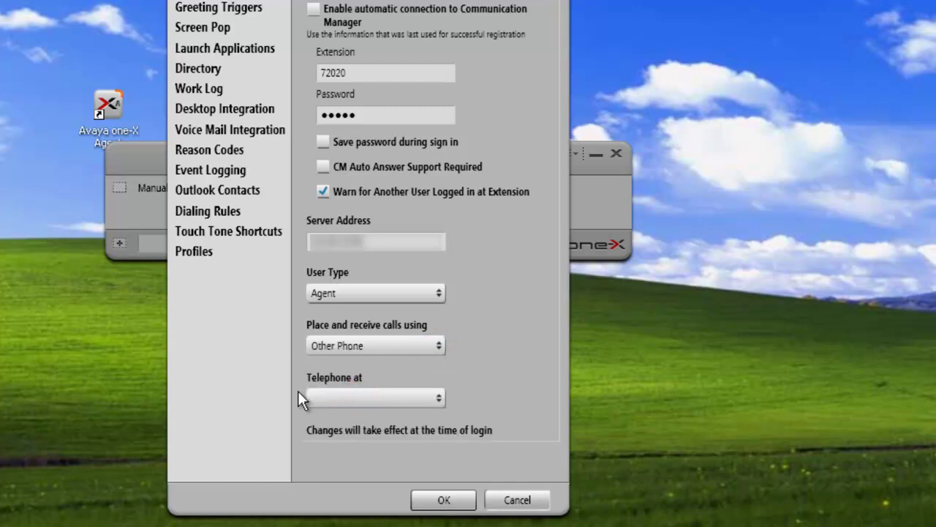
click(439, 399)
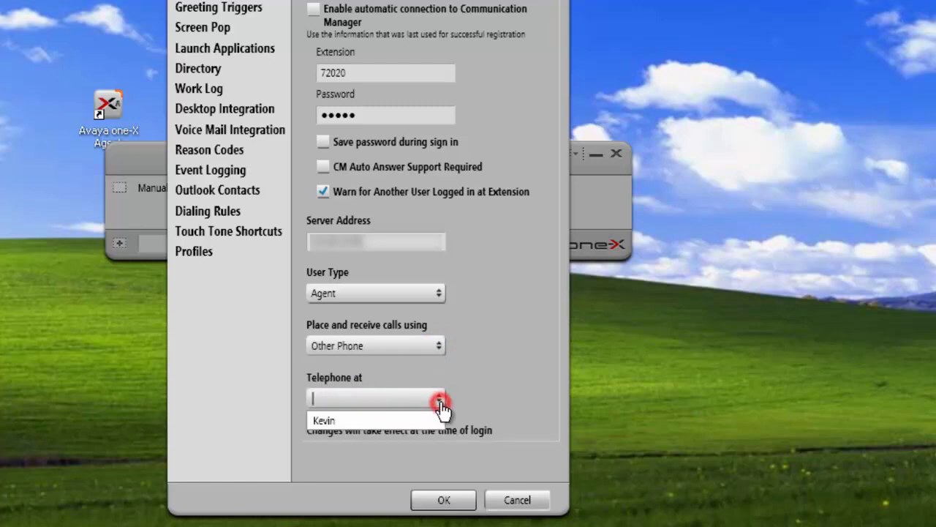
click(331, 421)
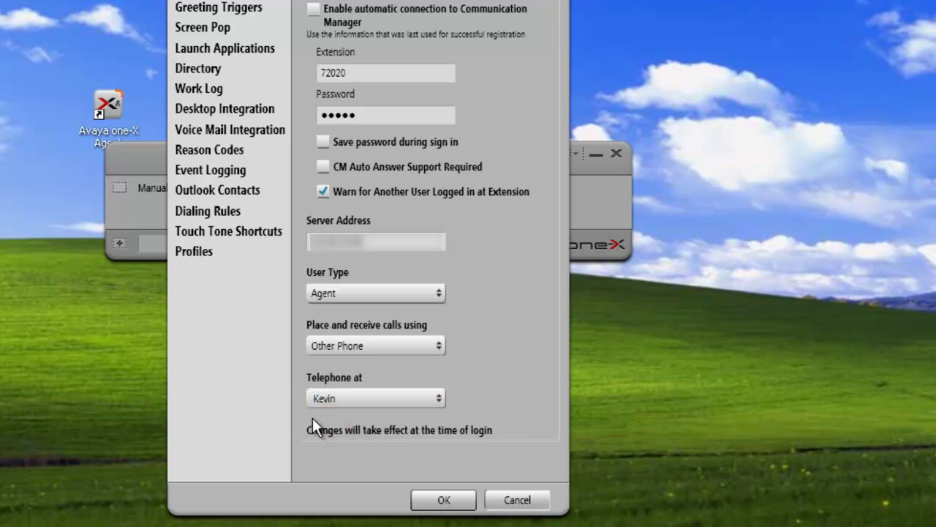
Save the settings, restart the agent, and log in with the account password.
click(449, 503)
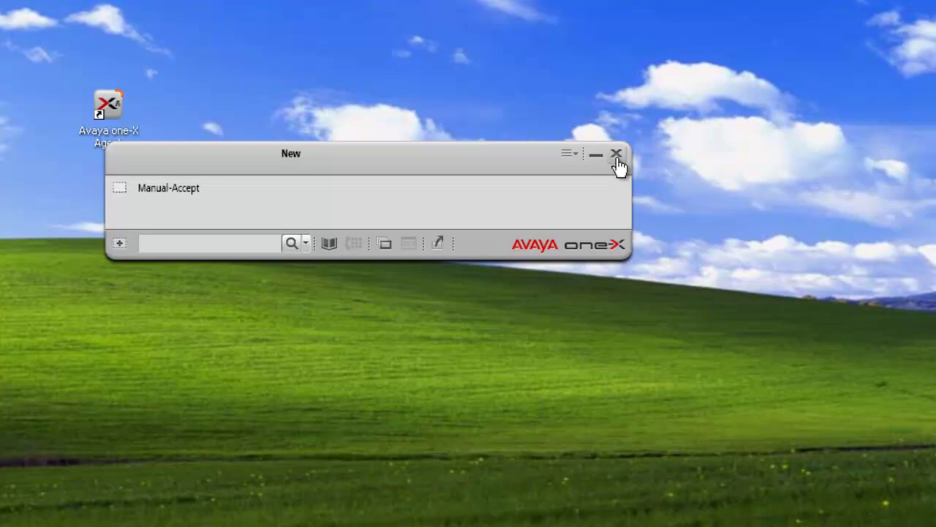
click(617, 155)
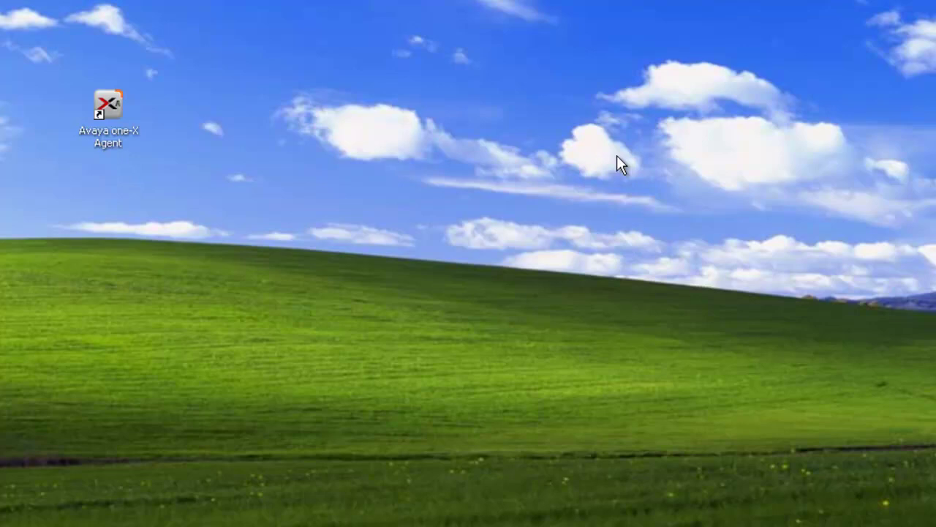
double_click(108, 109)
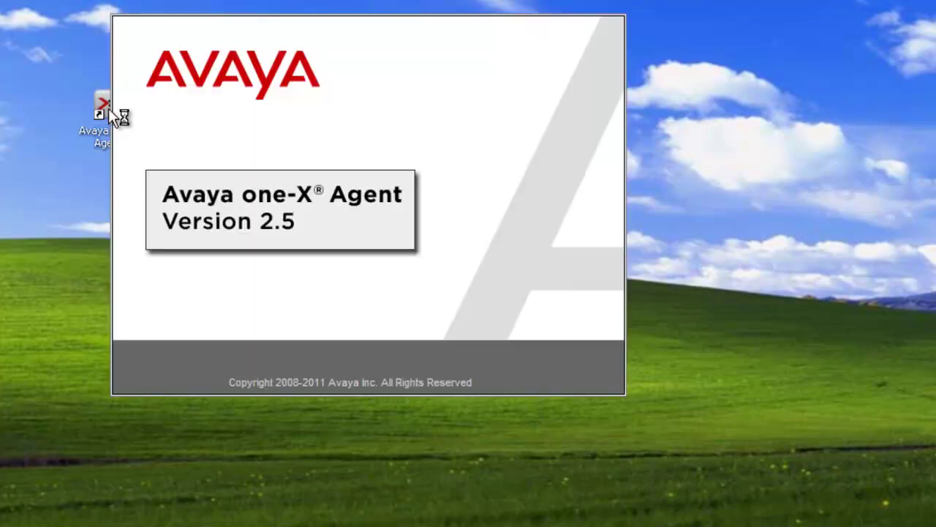
click(433, 283)
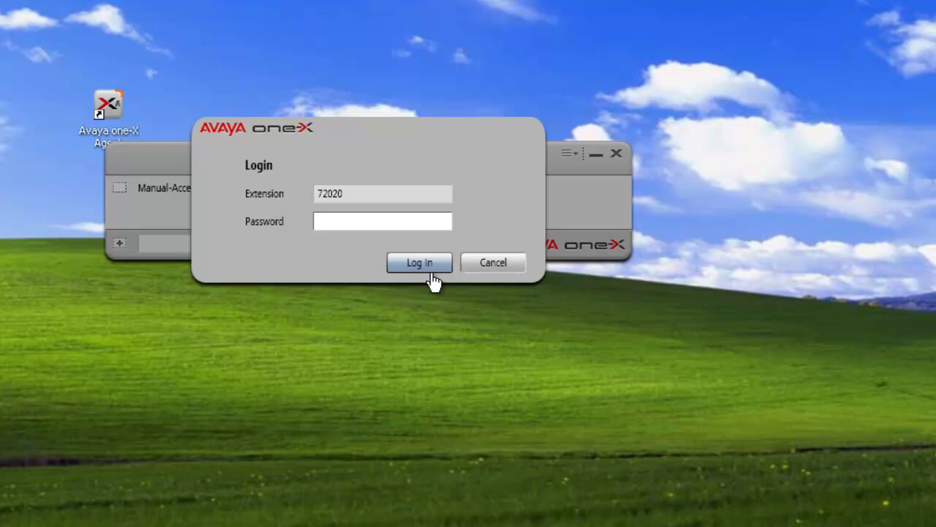
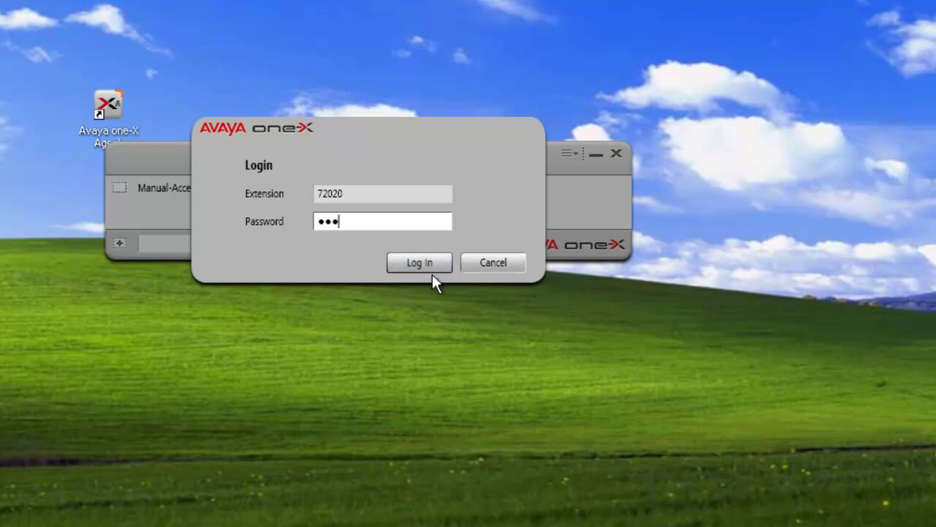
key(Return)
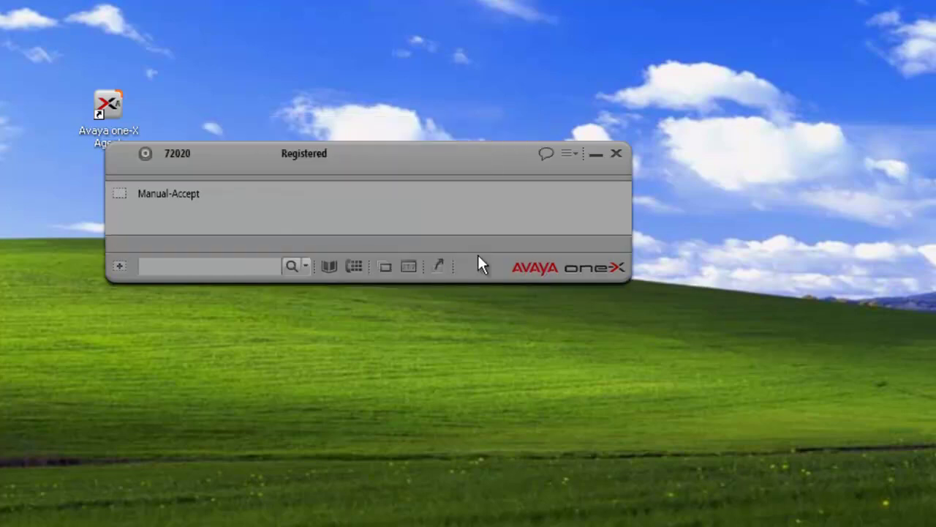